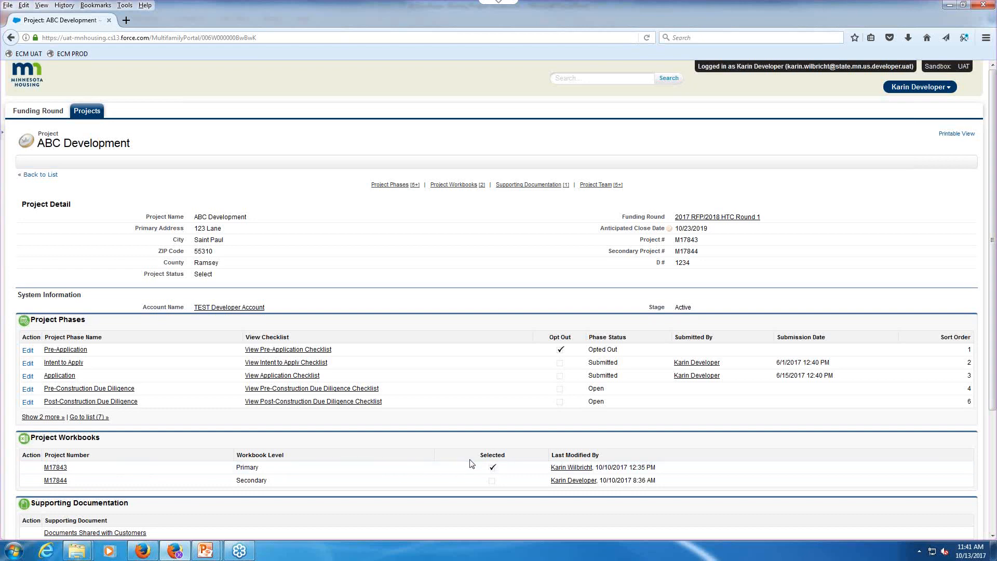
Open the Board Select/Approval version of primary workbook M17843 and download its file for opening in Microsoft Excel
{"action": "left_click", "coordinate": [57, 469]}
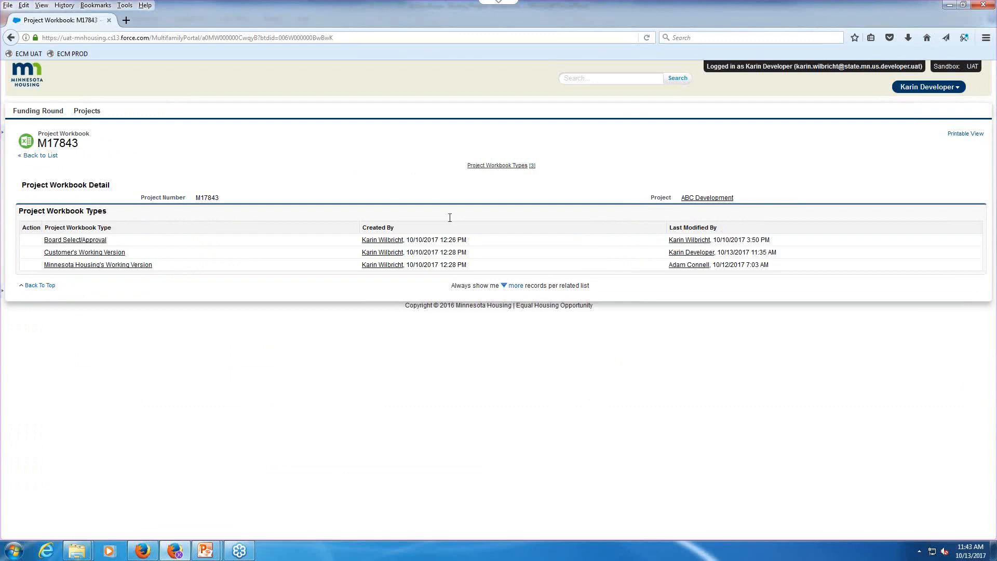
{"action": "left_click", "coordinate": [81, 240]}
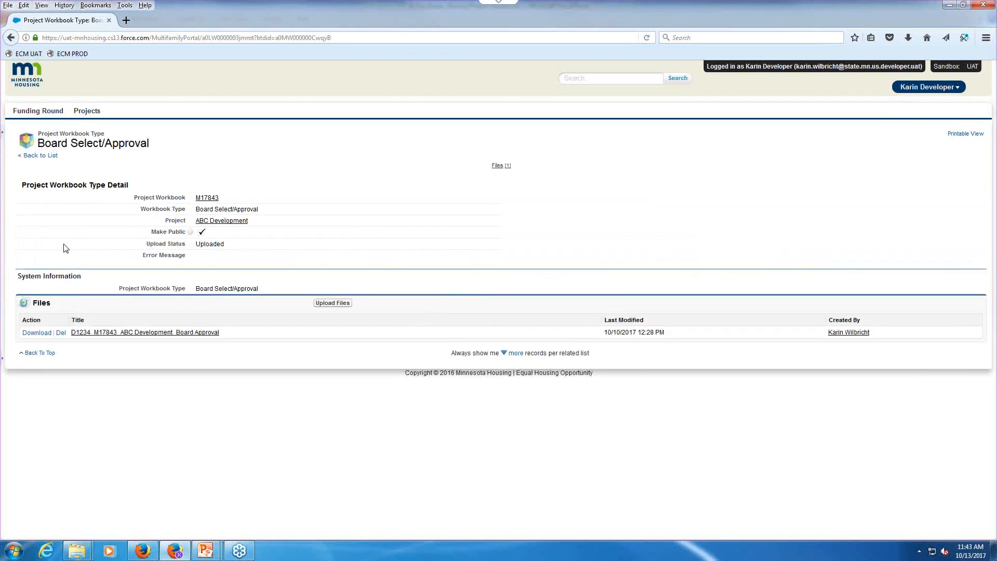
{"action": "left_click", "coordinate": [37, 333]}
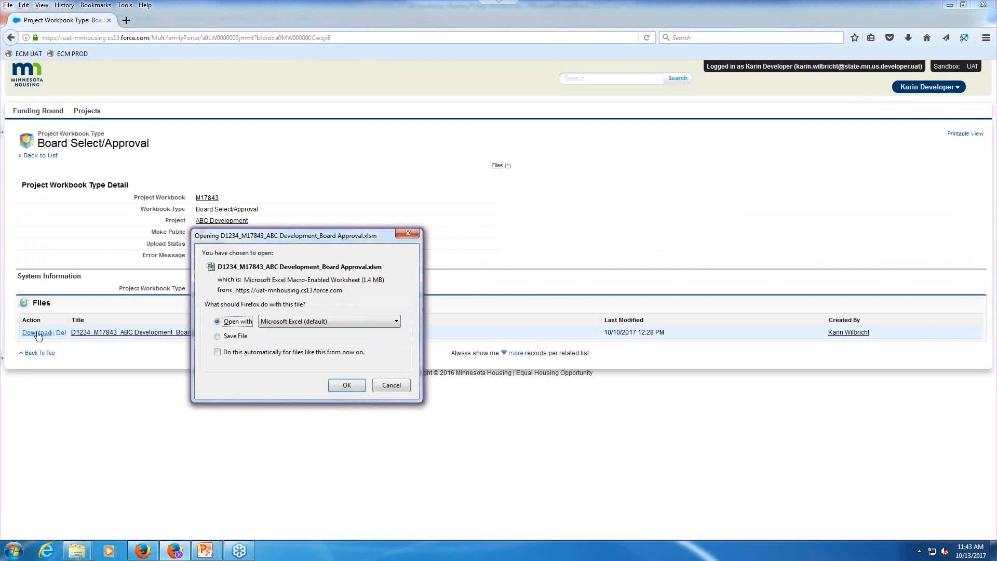
{"action": "left_click", "coordinate": [347, 385]}
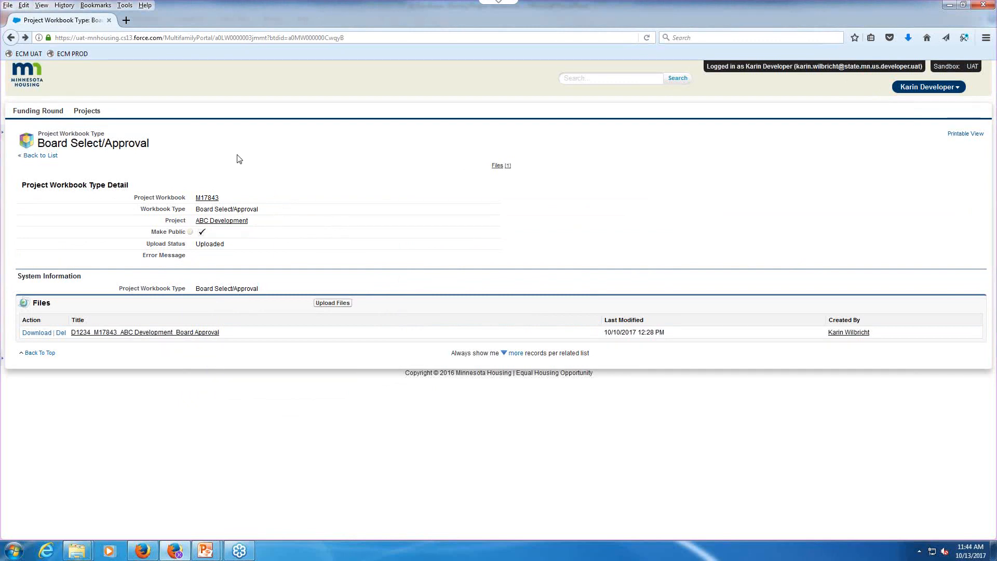
Return to workbook M17843 and download the Minnesota Housing's Working Version file for opening in Microsoft Excel
{"action": "left_click", "coordinate": [210, 200]}
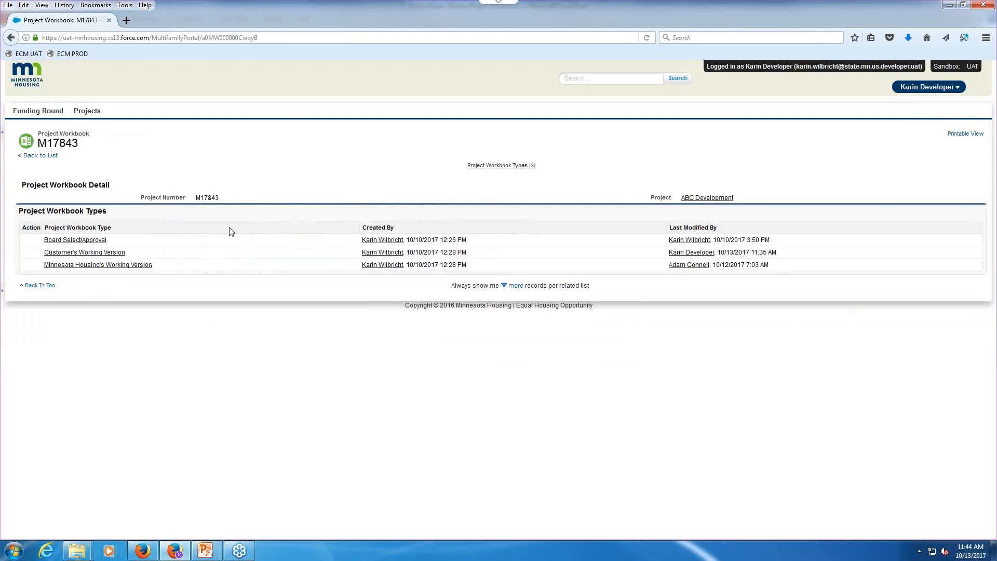
{"action": "left_click", "coordinate": [99, 265]}
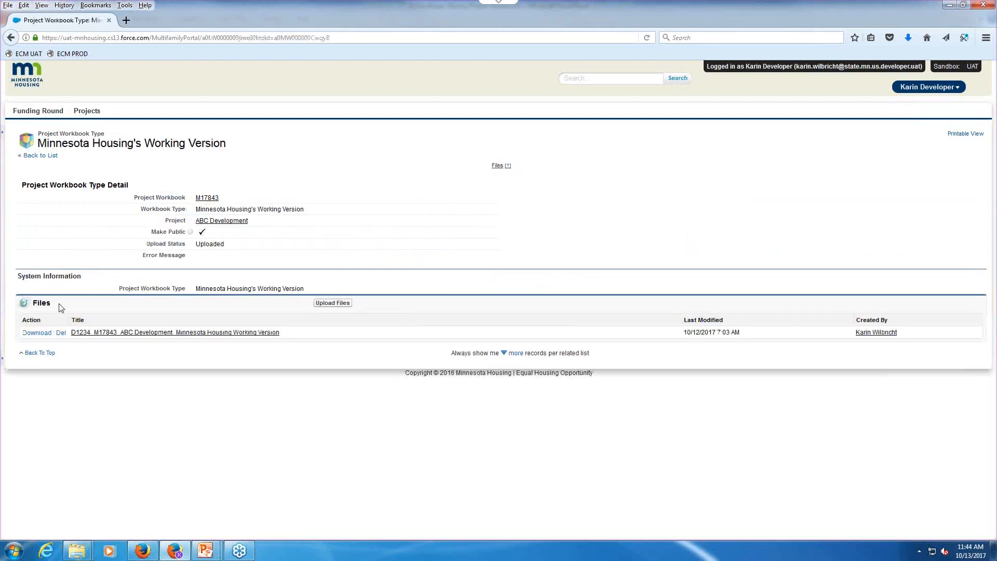
{"action": "left_click", "coordinate": [43, 334]}
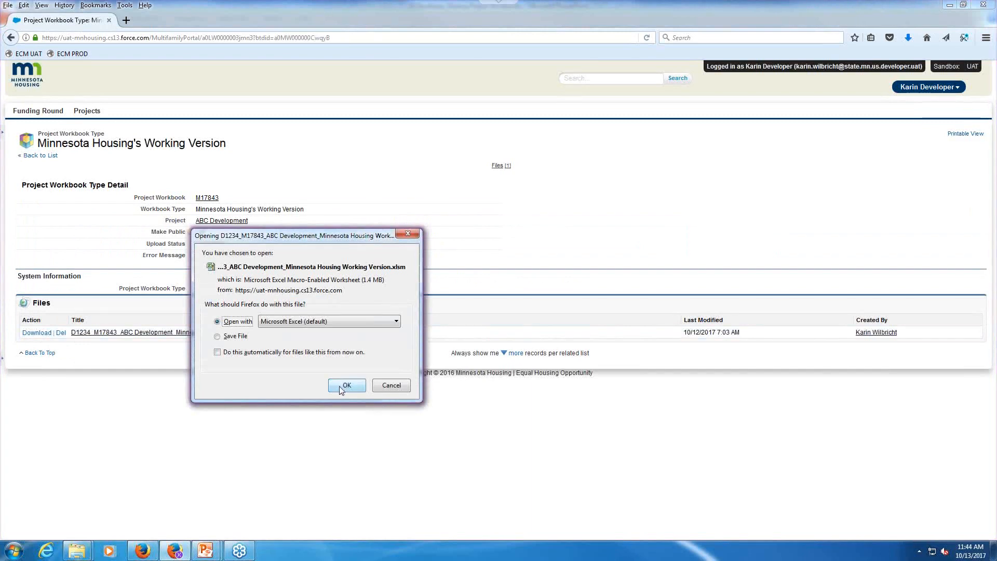
{"action": "left_click", "coordinate": [346, 387]}
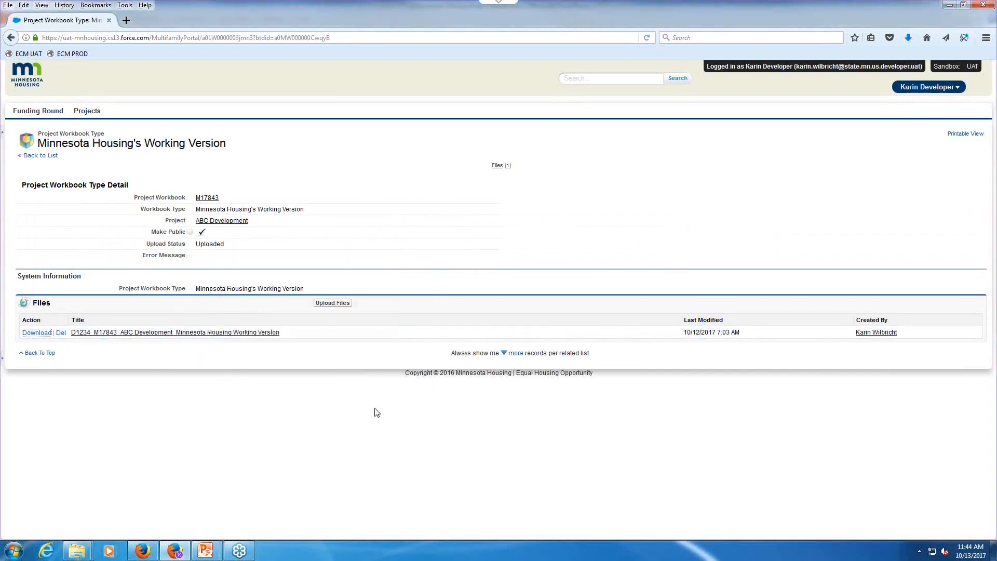
Upload the file "D1234_M17843_ABC Development_Customer Working Version" to the Customer's Working Version of workbook M17843
{"action": "left_click", "coordinate": [208, 198]}
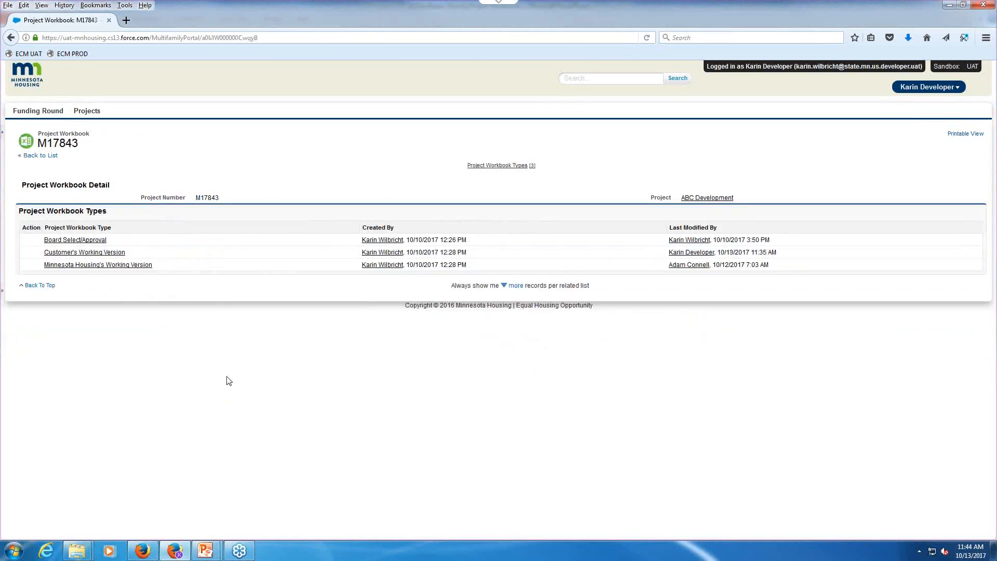
{"action": "left_click", "coordinate": [102, 255]}
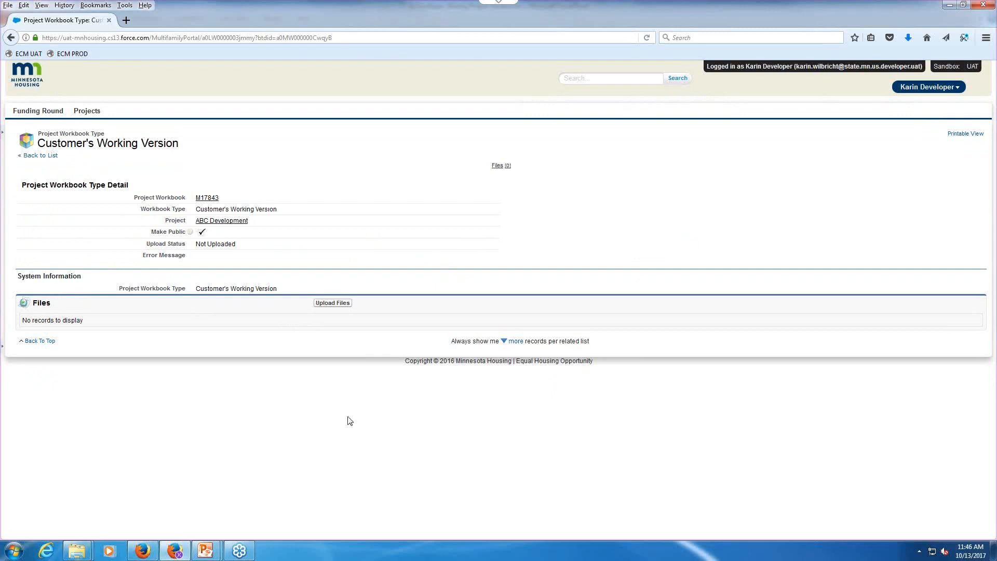
{"action": "left_click", "coordinate": [333, 303]}
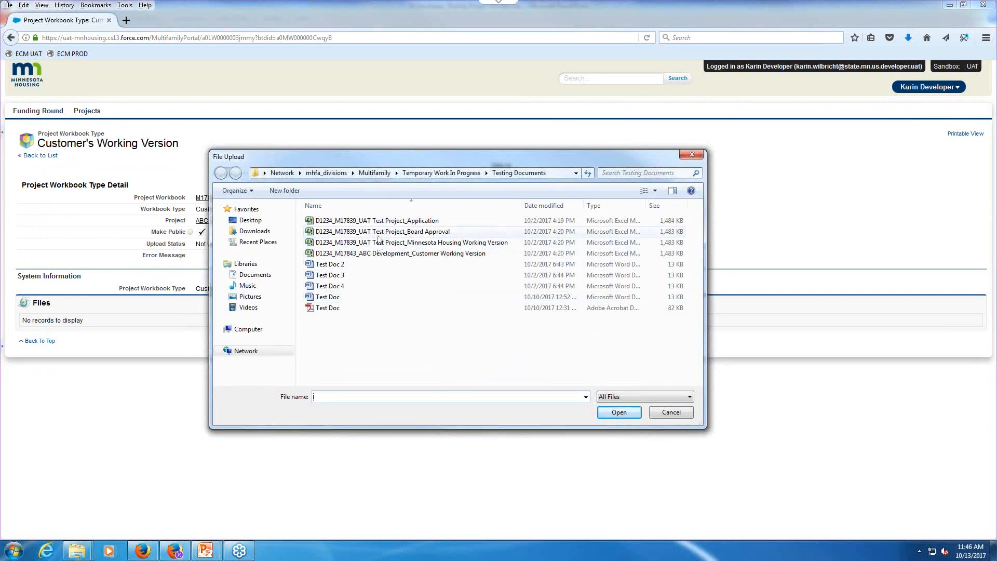
{"action": "left_click", "coordinate": [382, 256]}
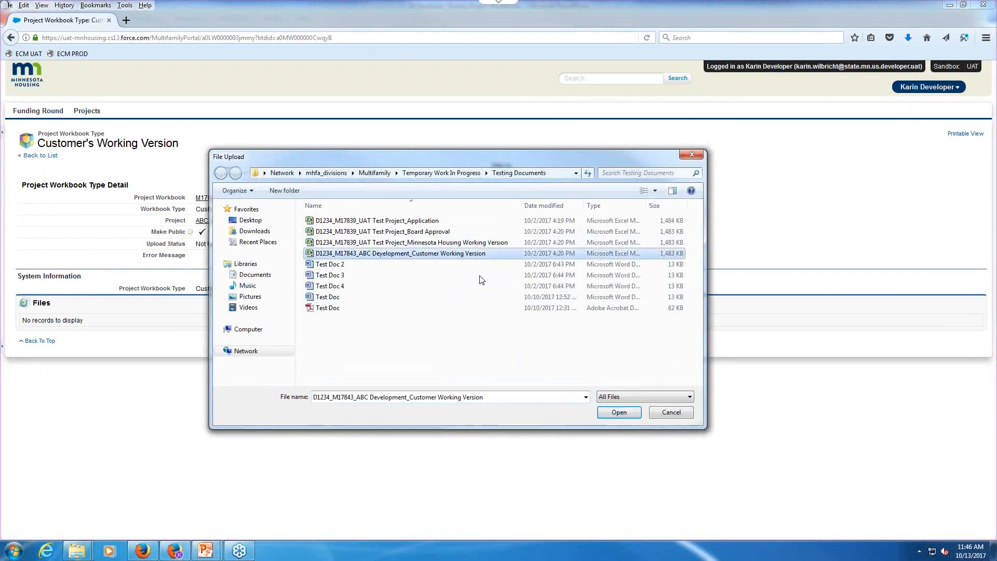
{"action": "left_click", "coordinate": [614, 416]}
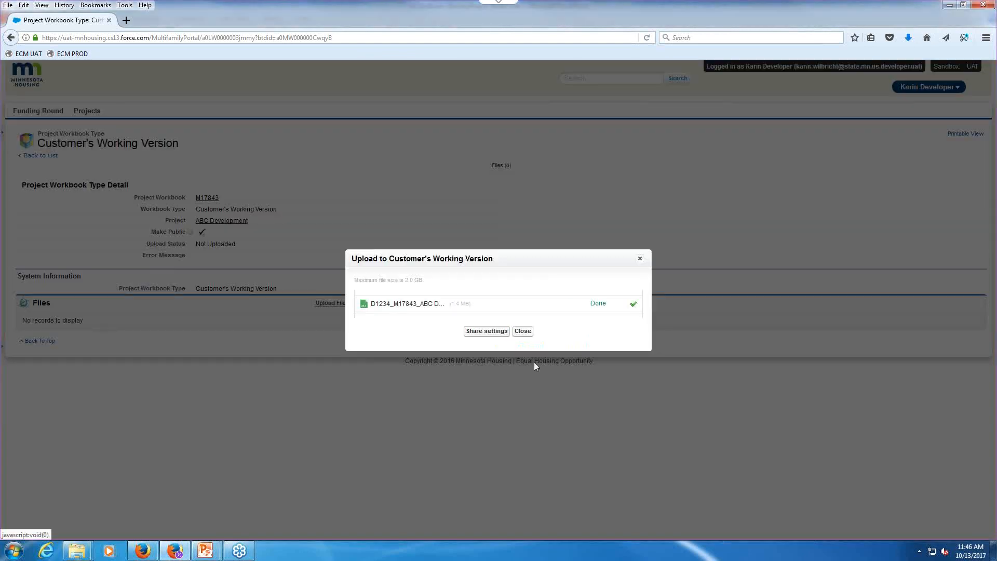
{"action": "left_click", "coordinate": [523, 331]}
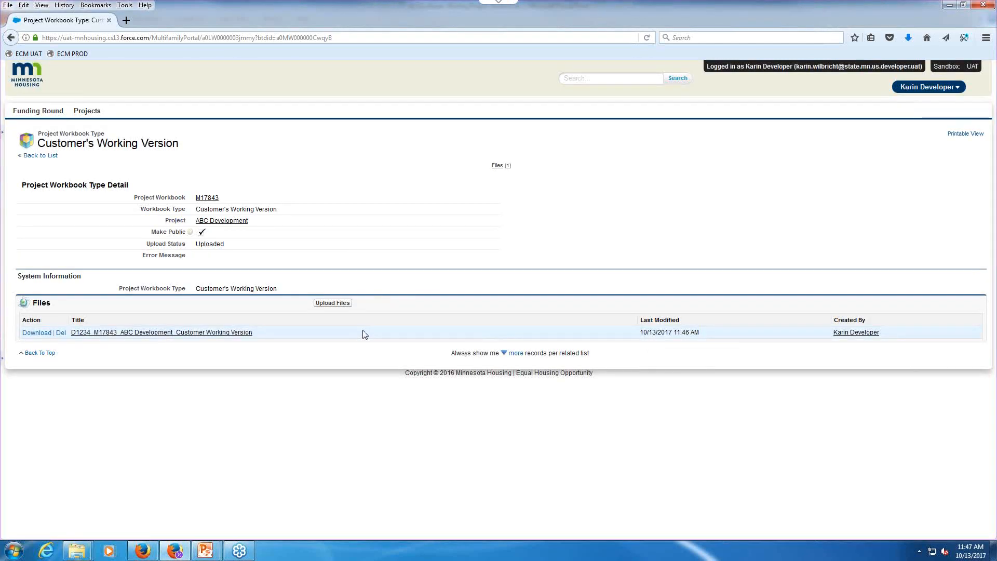
Open the uploaded Customer Working Version file's page and browse for a new version to upload
{"action": "left_click", "coordinate": [192, 337]}
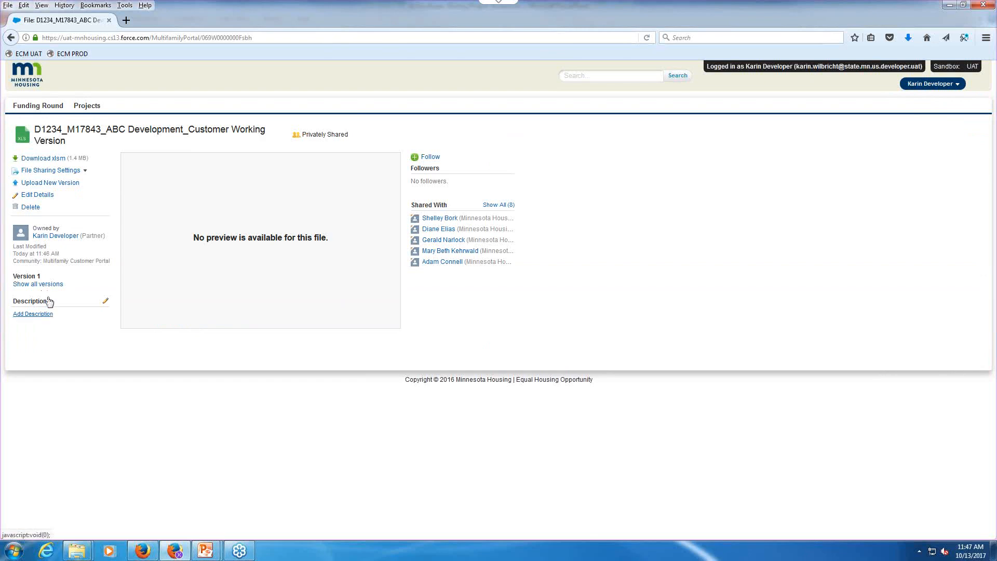
{"action": "left_click", "coordinate": [58, 184]}
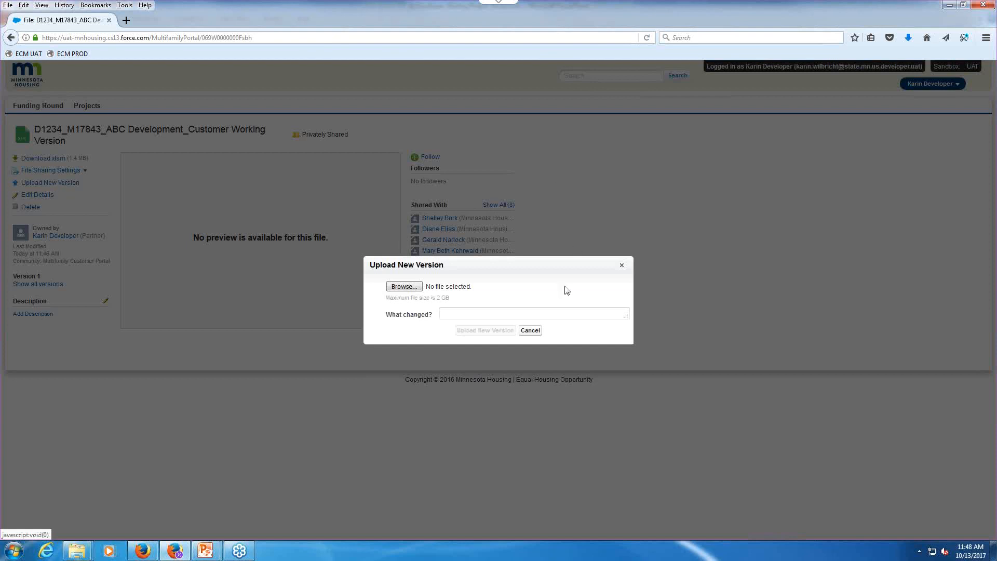
{"action": "left_click", "coordinate": [404, 287]}
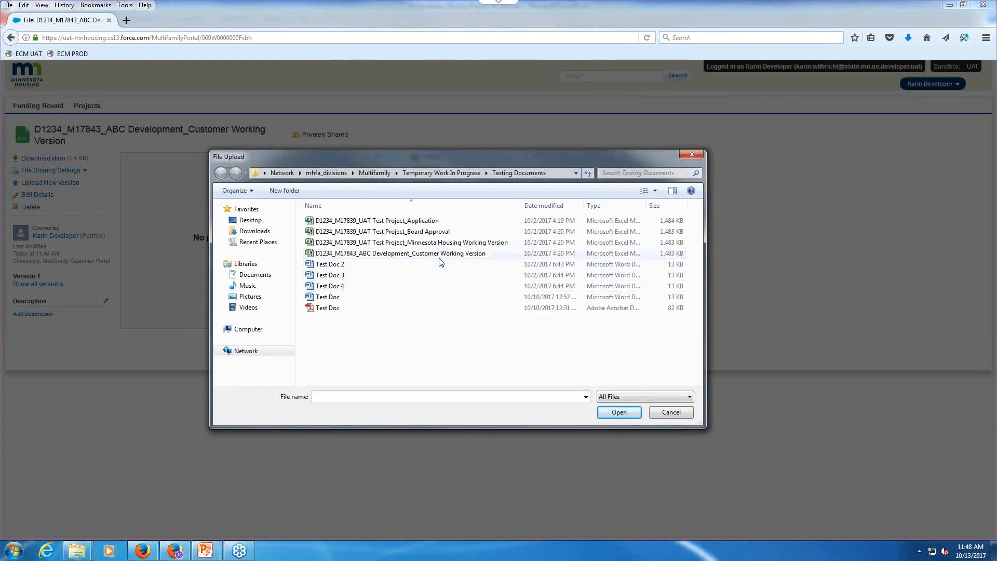
Duplicate the ABC Development Customer Working Version file in Testing Documents and rename the copy "D1234_M17843_ABC Development_Customer Working Version_V2"
{"action": "left_click", "coordinate": [410, 258]}
{"action": "right_click", "coordinate": [410, 258]}
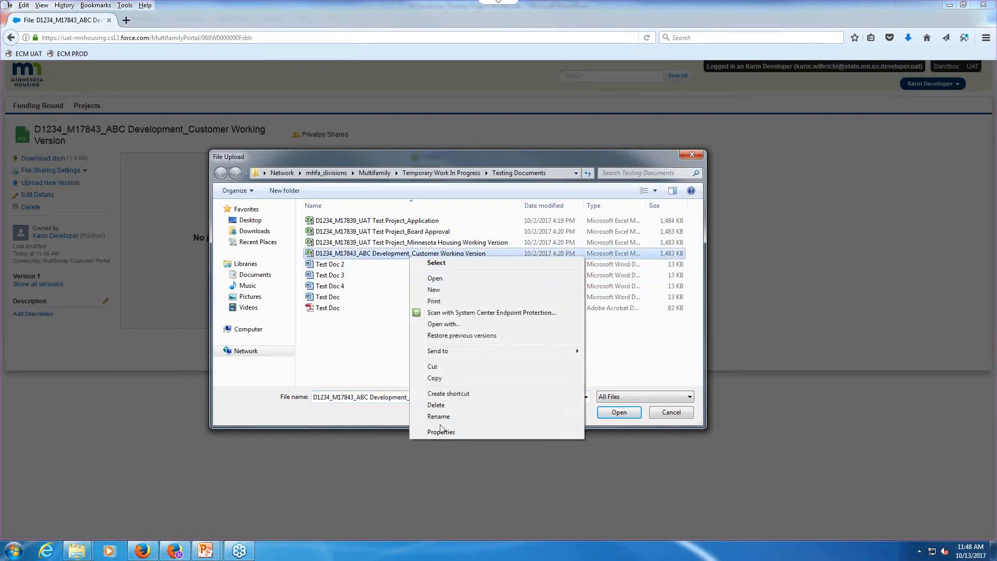
{"action": "left_click", "coordinate": [439, 379]}
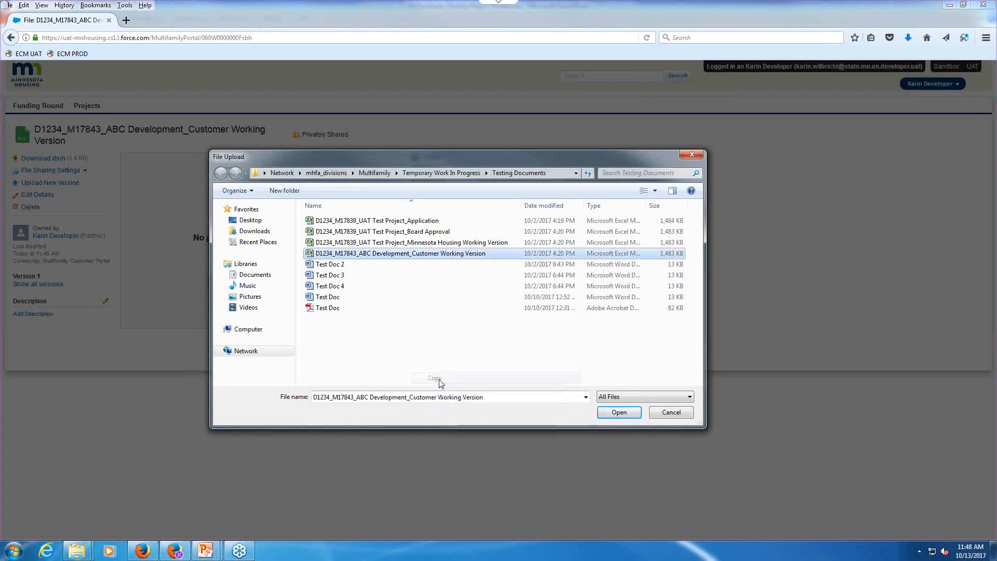
{"action": "right_click", "coordinate": [406, 351]}
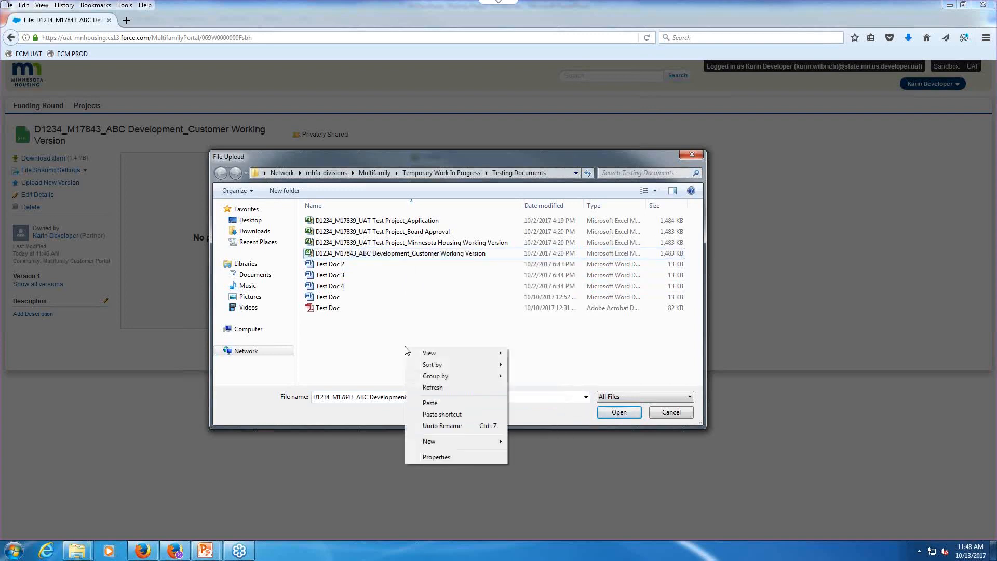
{"action": "left_click", "coordinate": [430, 403]}
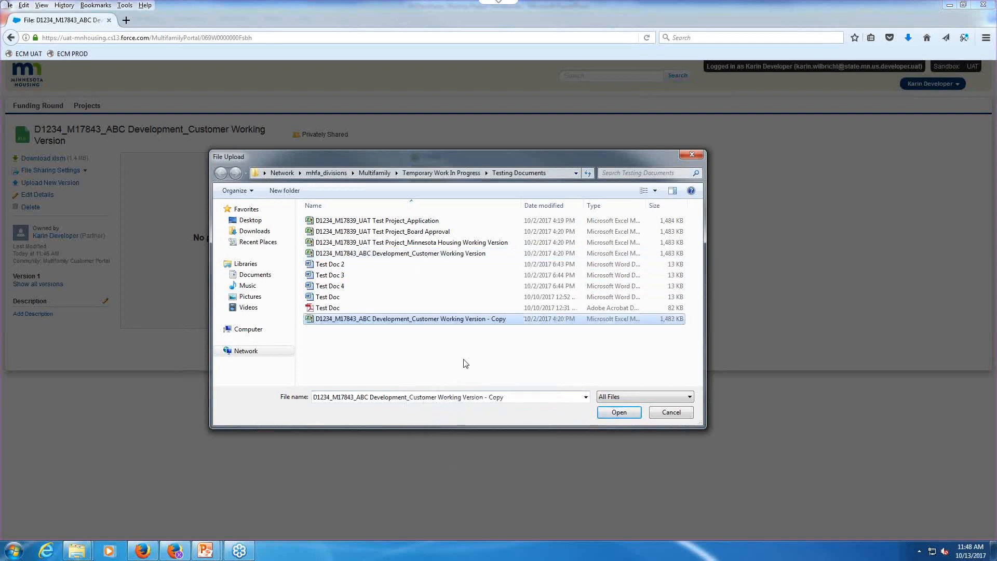
{"action": "right_click", "coordinate": [499, 322]}
{"action": "left_click", "coordinate": [527, 479]}
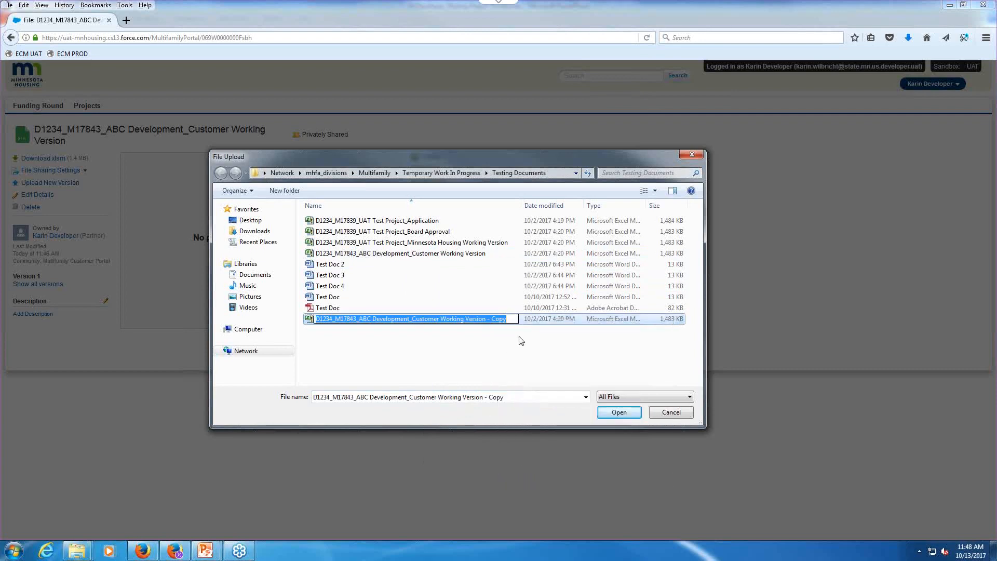
{"action": "left_click_drag", "start_coordinate": [517, 323], "coordinate": [487, 321]}
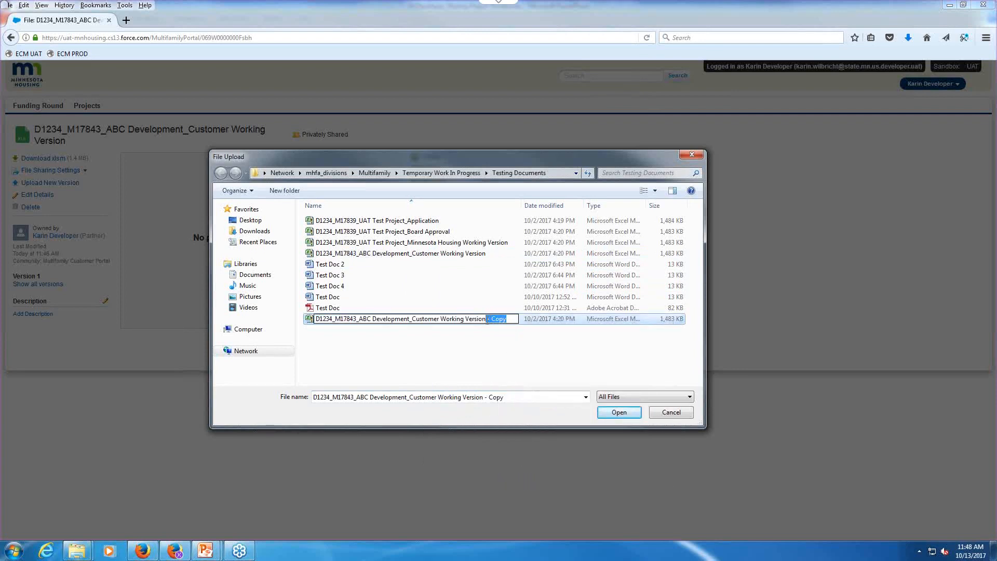
{"action": "key", "text": "BackSpace"}
{"action": "type", "text": "V2"}
{"action": "left_click", "coordinate": [619, 416]}
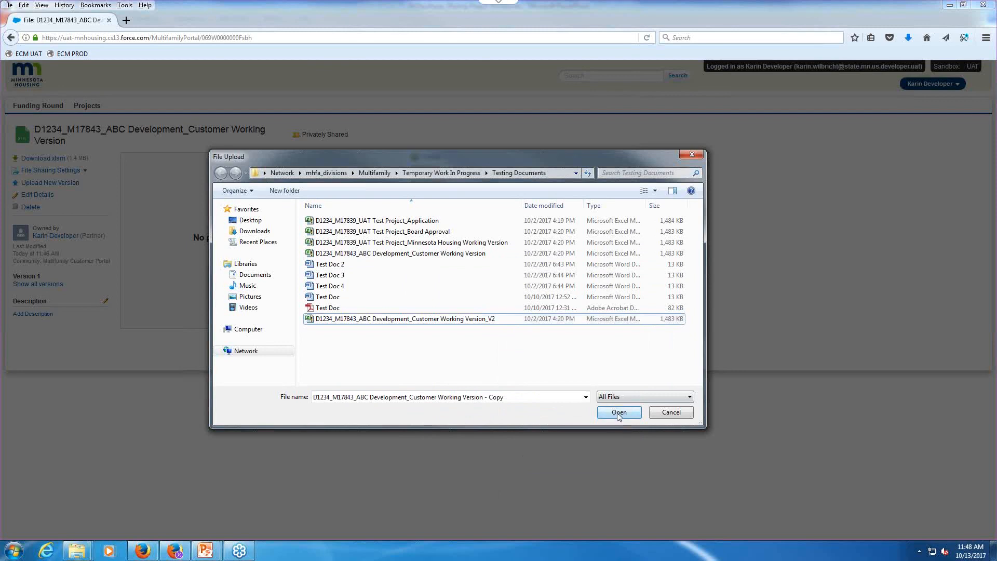
{"action": "left_click", "coordinate": [670, 411]}
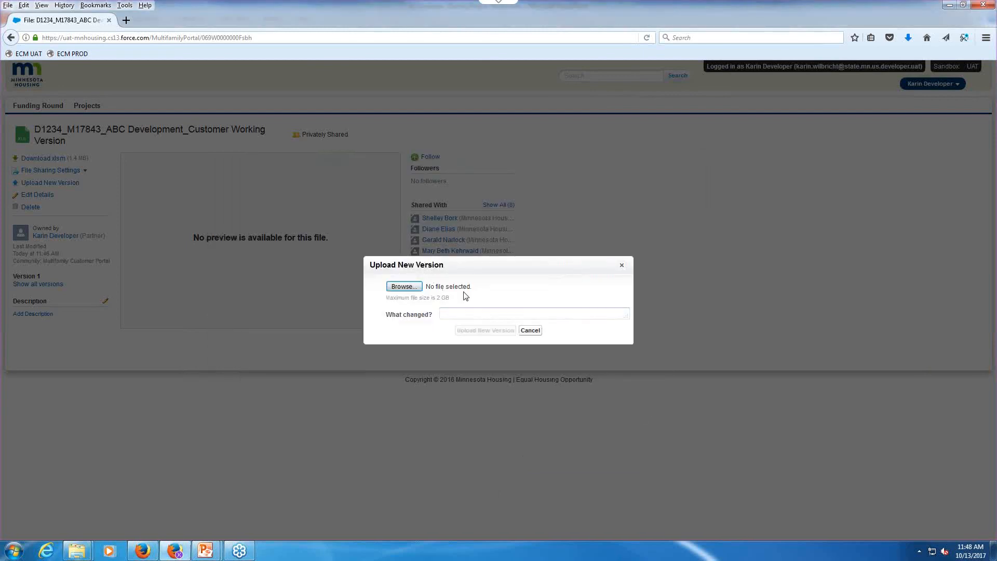
{"action": "left_click", "coordinate": [530, 330]}
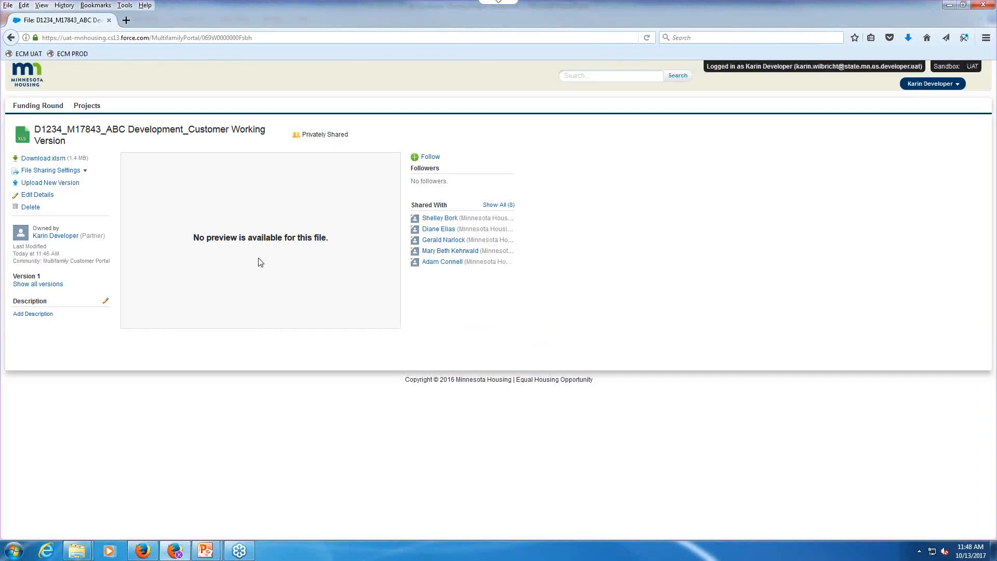
{"action": "left_click", "coordinate": [69, 183]}
{"action": "left_click", "coordinate": [410, 288]}
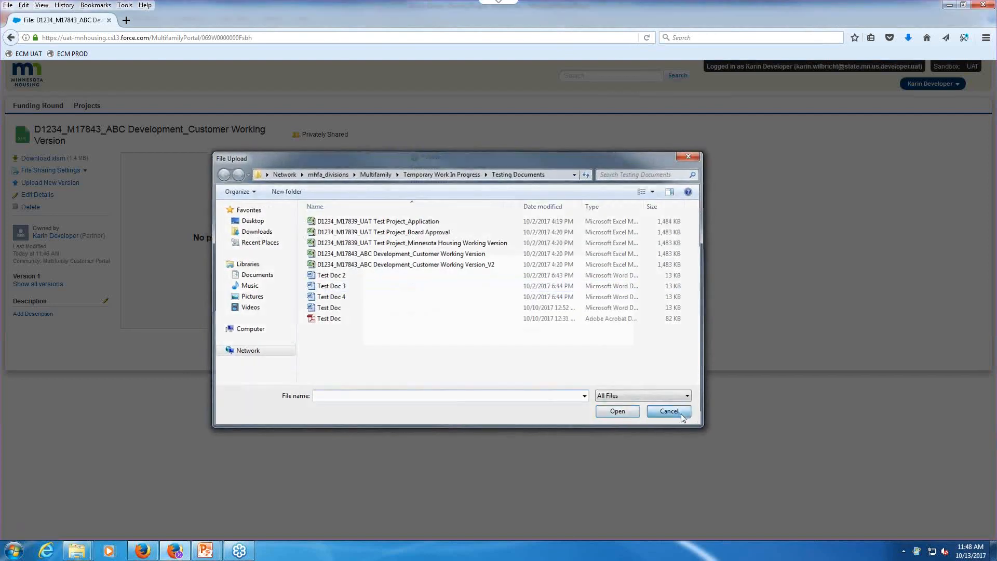
{"action": "left_click", "coordinate": [681, 413]}
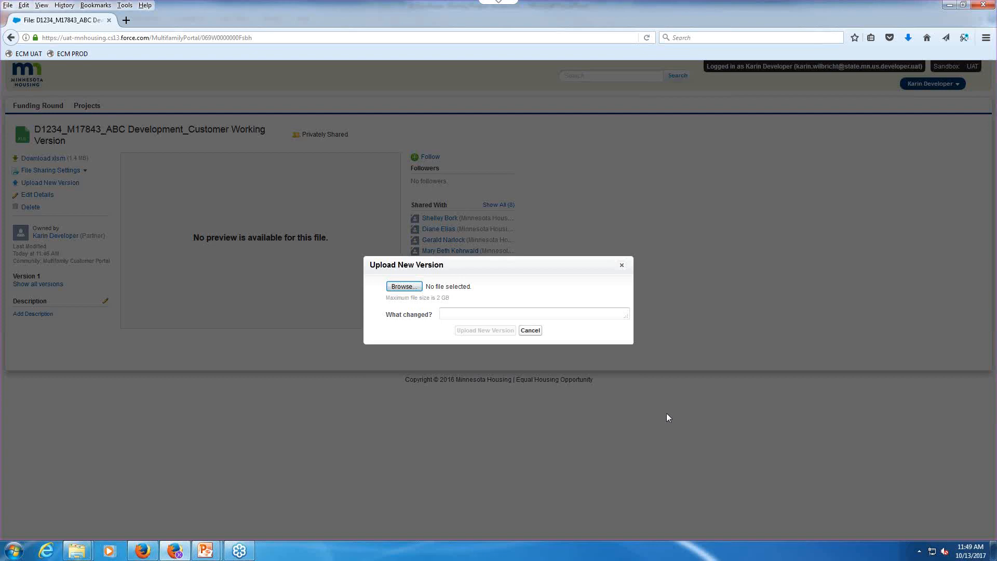
Upload the Customer Working Version_V2 file as the new version with the change note "Updated development costs based on bids."
{"action": "left_click", "coordinate": [410, 288]}
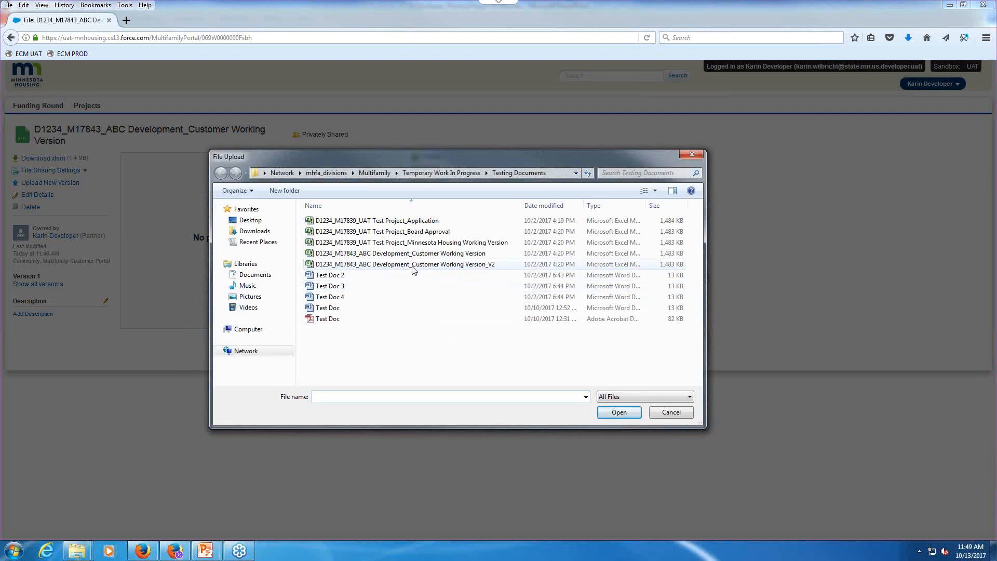
{"action": "left_click", "coordinate": [413, 266]}
{"action": "left_click", "coordinate": [619, 412]}
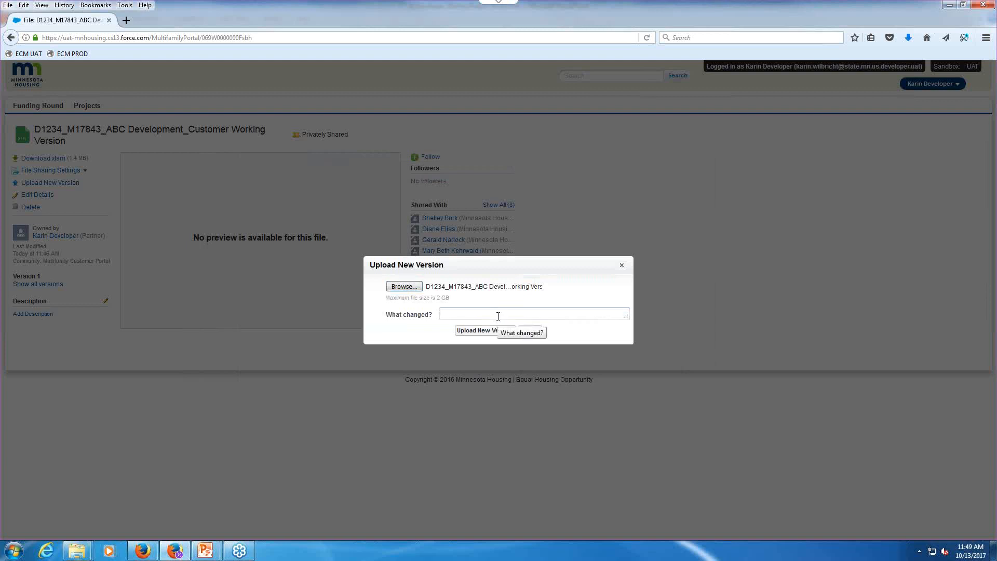
{"action": "key", "text": "ctrl+v"}
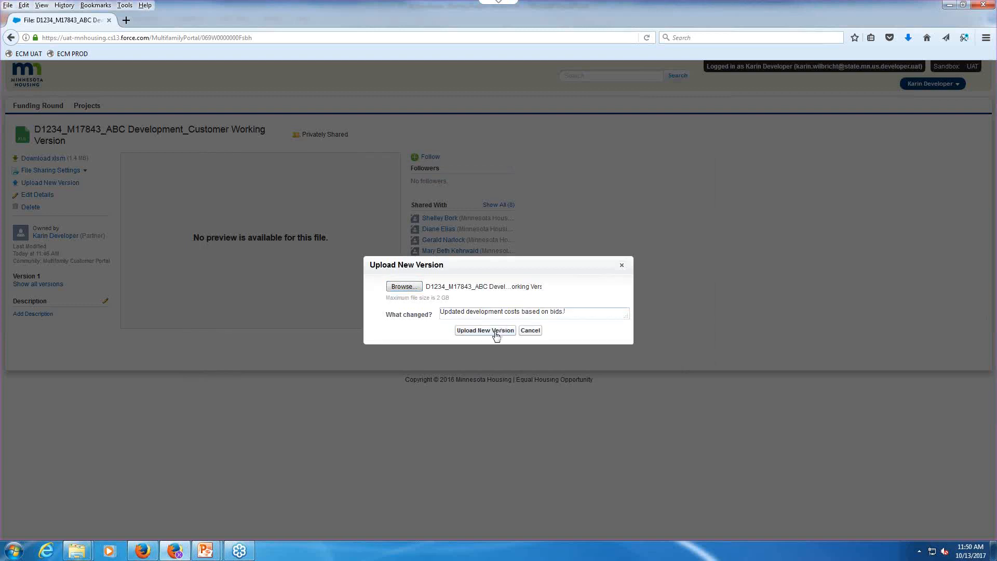
{"action": "left_click", "coordinate": [495, 331]}
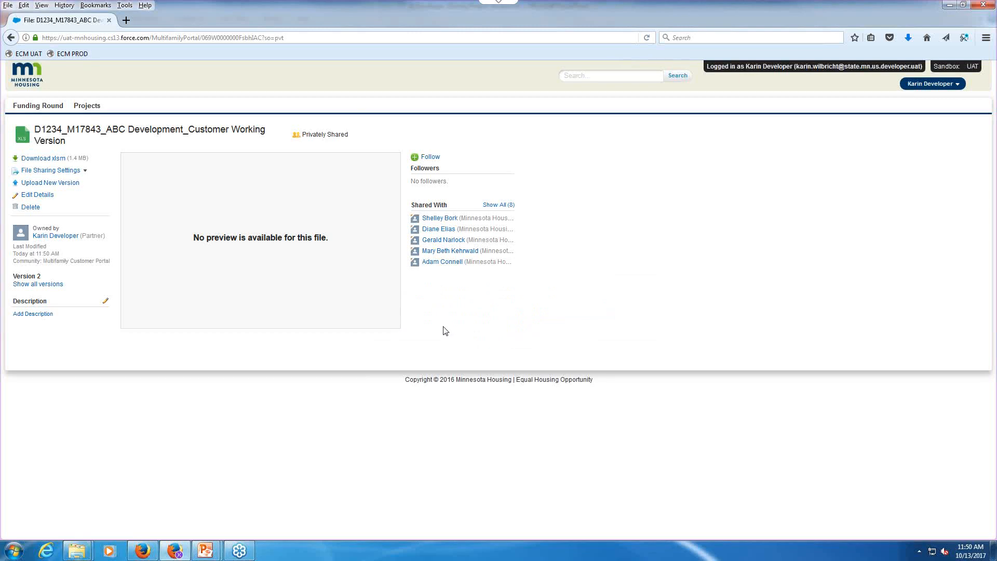
Review the file's version history and full sharing list, and open the Customer's Working Version record from that list
{"action": "left_click", "coordinate": [52, 285]}
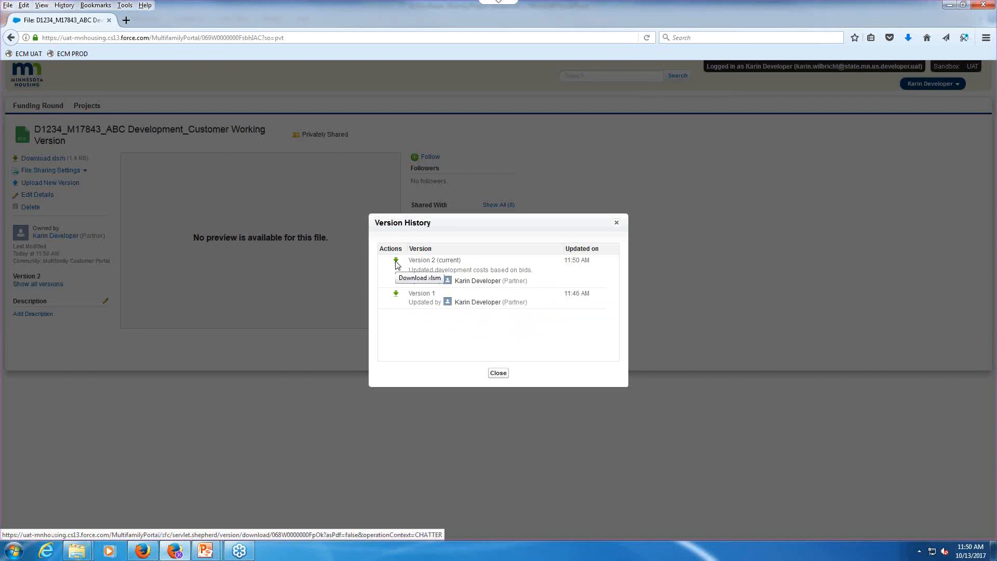
{"action": "left_click", "coordinate": [497, 374]}
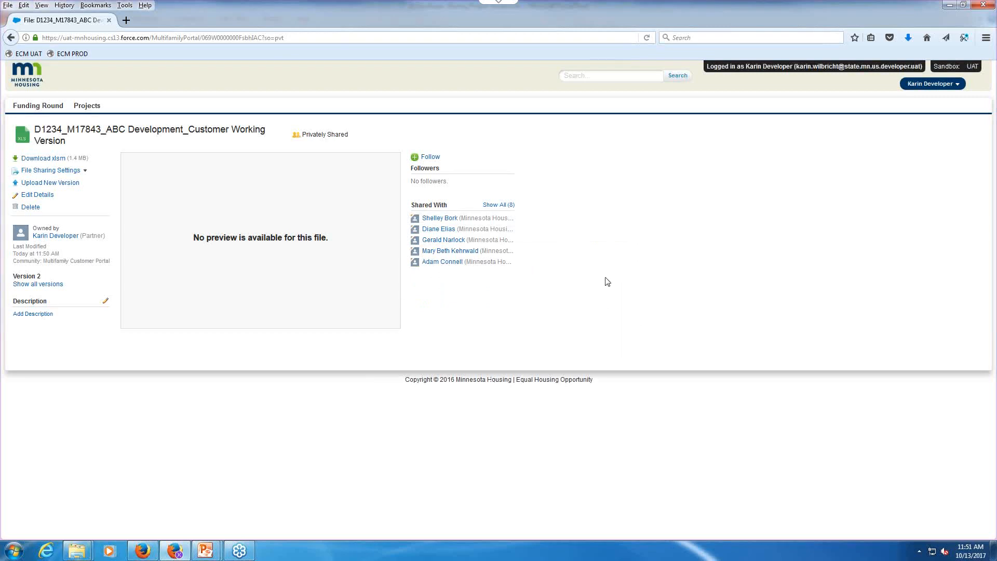
{"action": "left_click", "coordinate": [498, 207]}
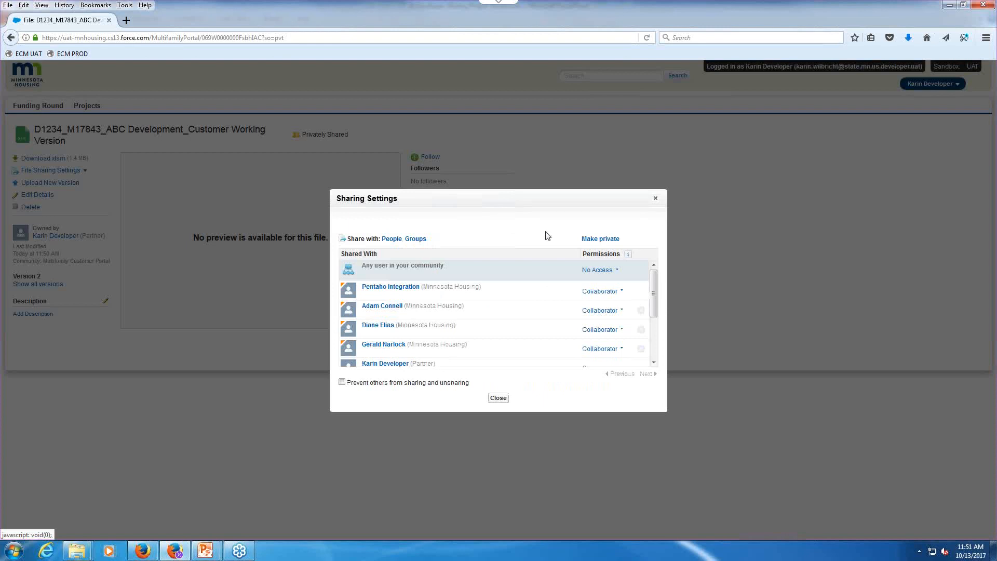
{"action": "left_click_drag", "start_coordinate": [657, 291], "coordinate": [652, 342]}
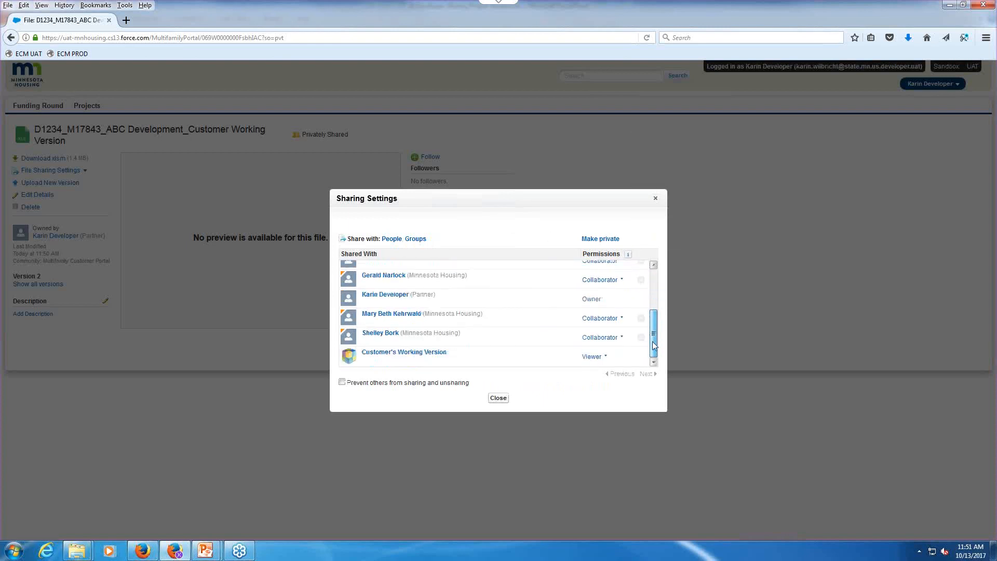
{"action": "left_click", "coordinate": [407, 354]}
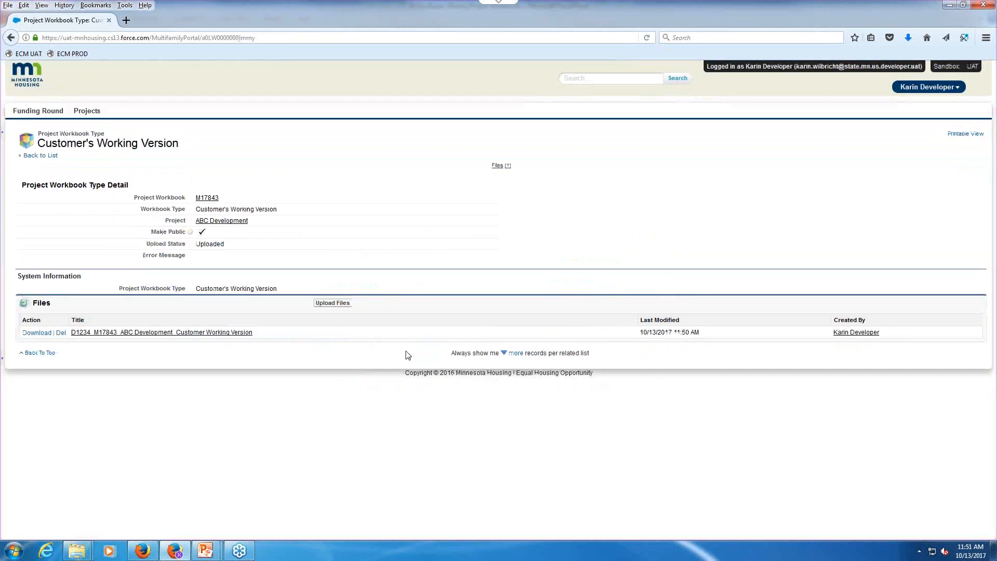